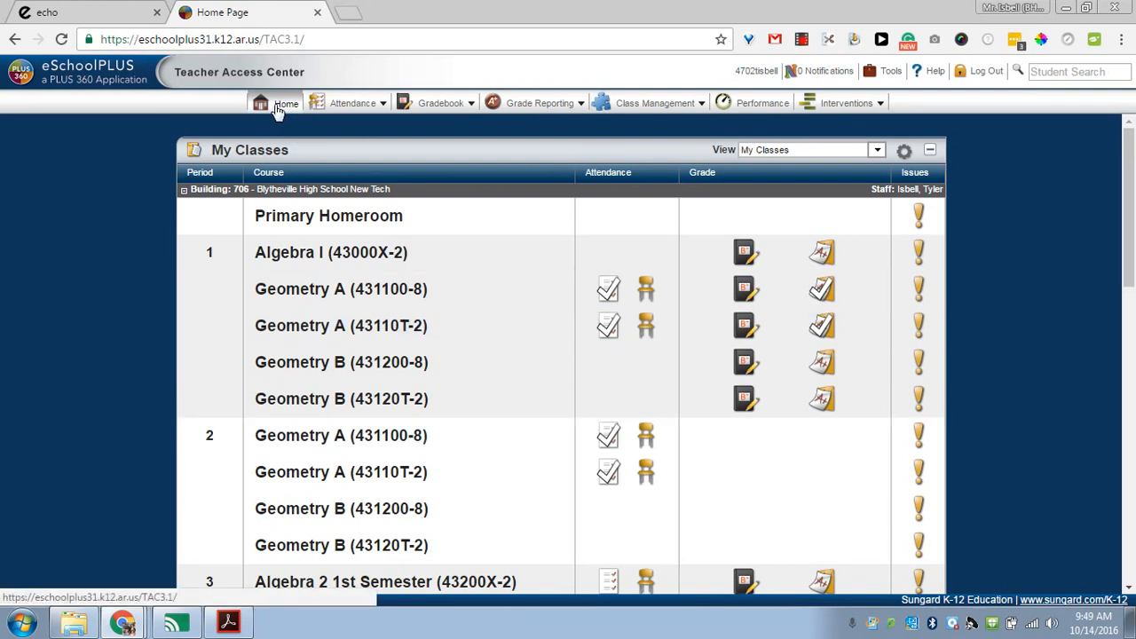
# Open the gradebook setup's categories for Geometry A, and edit and save the ECHO - ECHO Transfer category with its existing settings.
pyautogui.moveTo(429, 111)
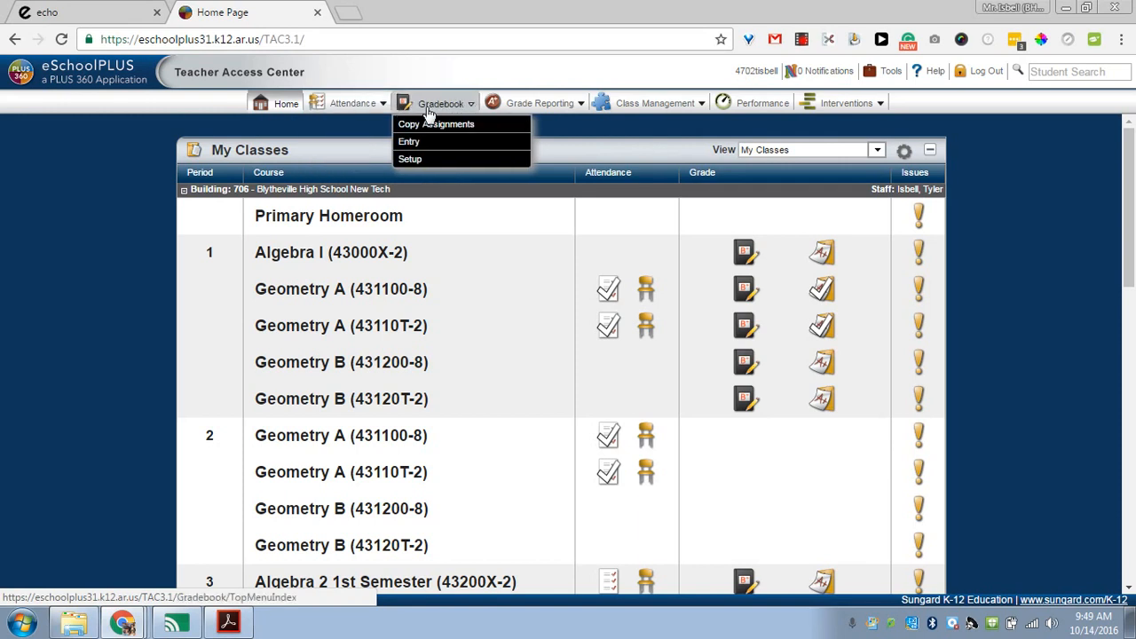
pyautogui.click(414, 161)
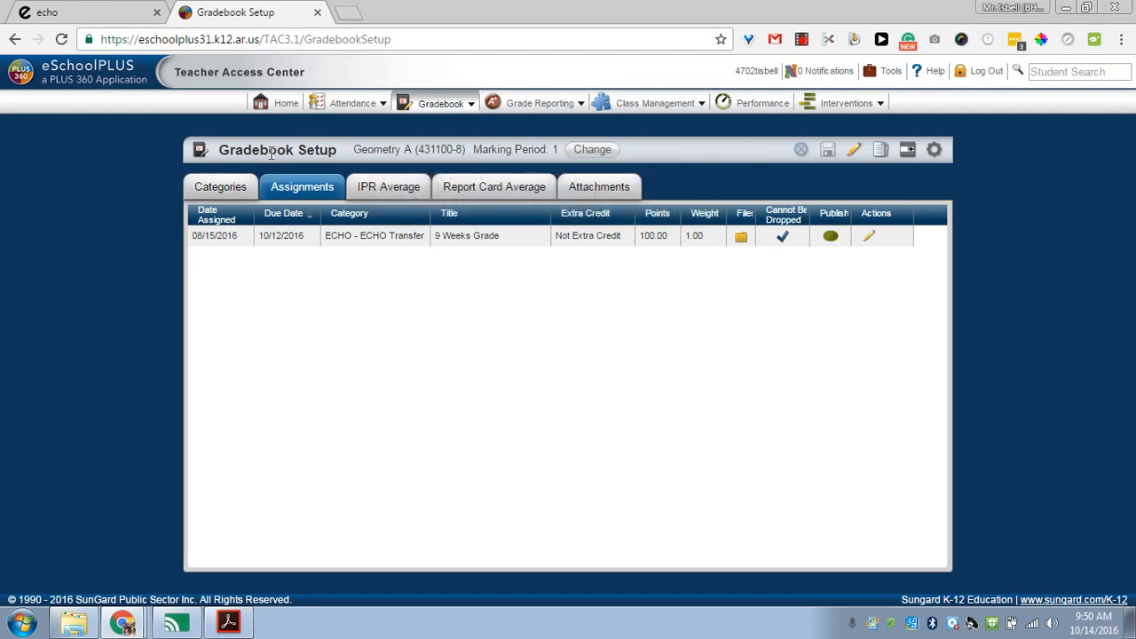
pyautogui.click(220, 189)
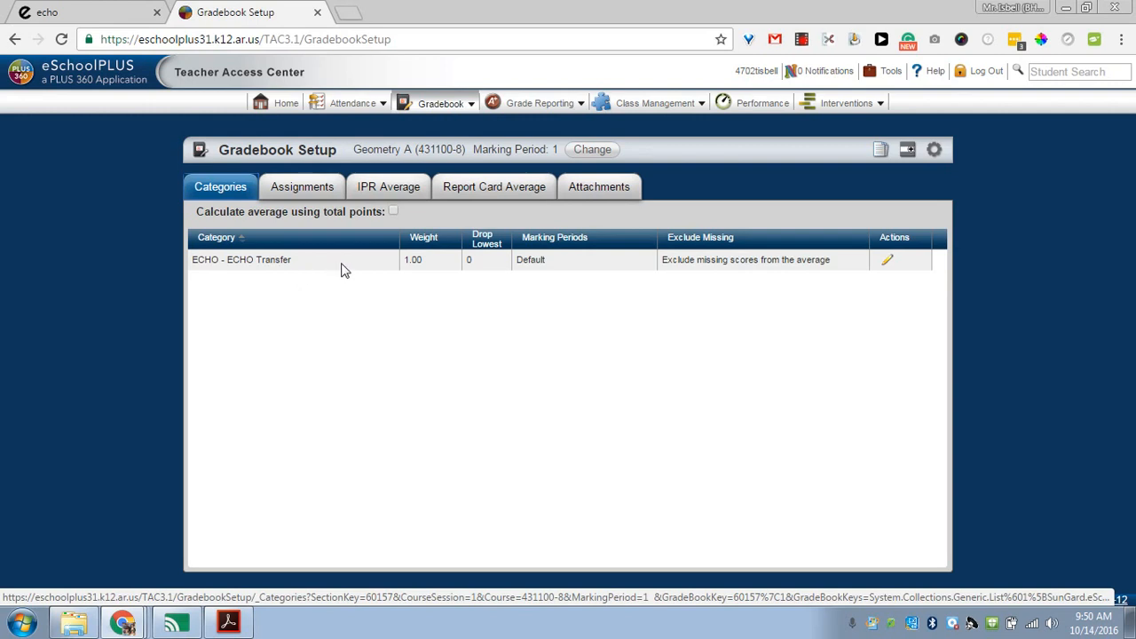
pyautogui.click(889, 263)
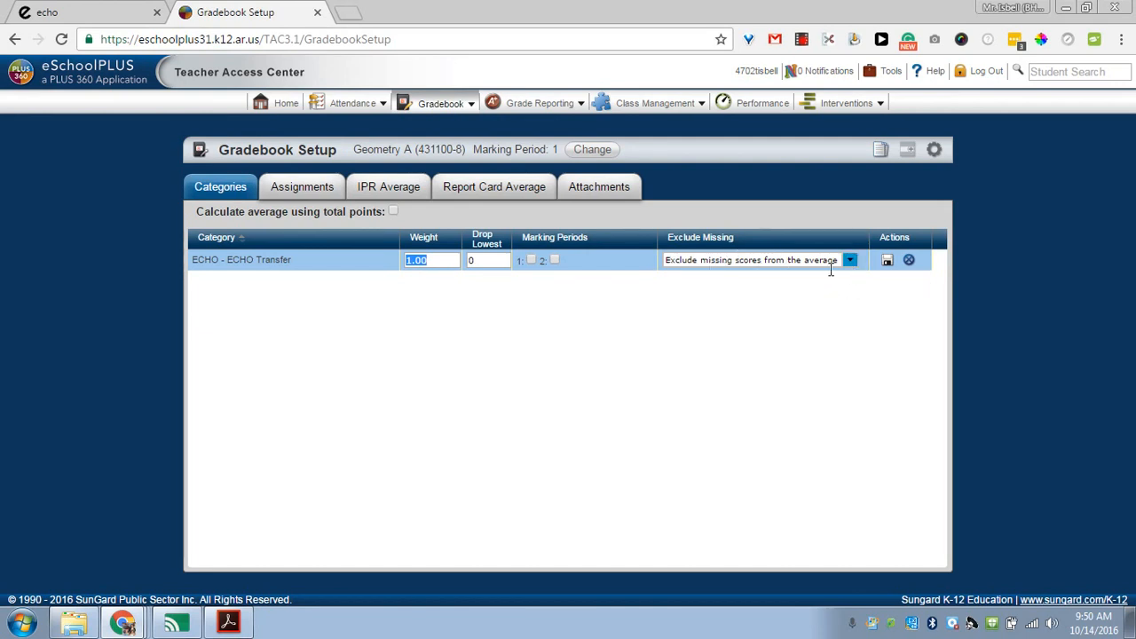
pyautogui.click(890, 261)
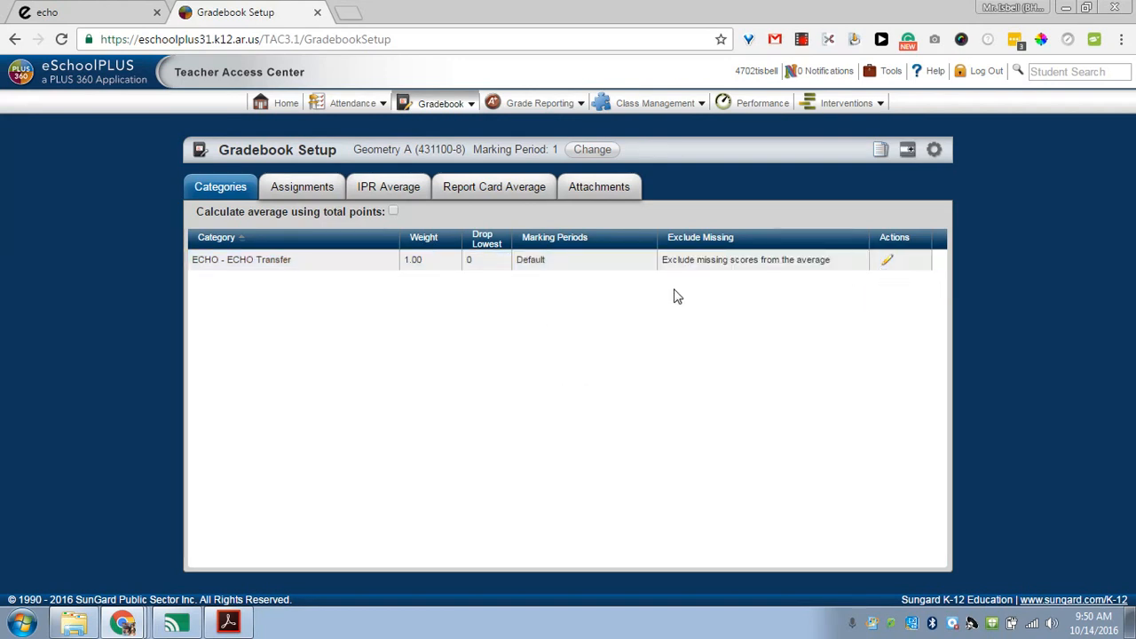
# Open the 9 Weeks Grade assignment for editing in the gradebook setup and save it with its existing settings.
pyautogui.click(310, 194)
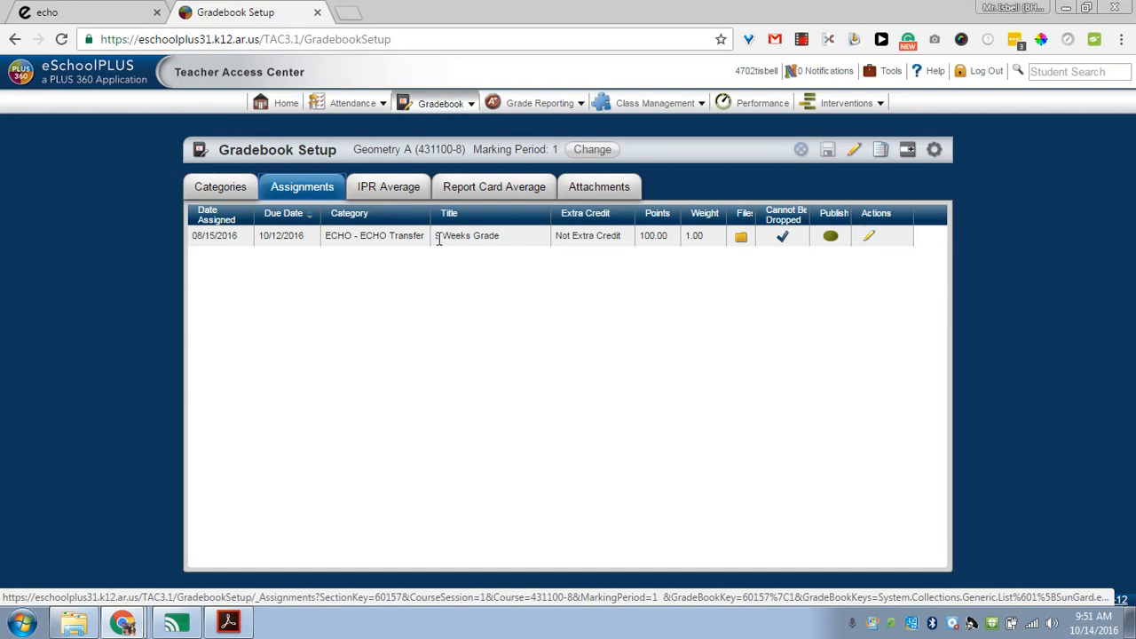
pyautogui.click(871, 237)
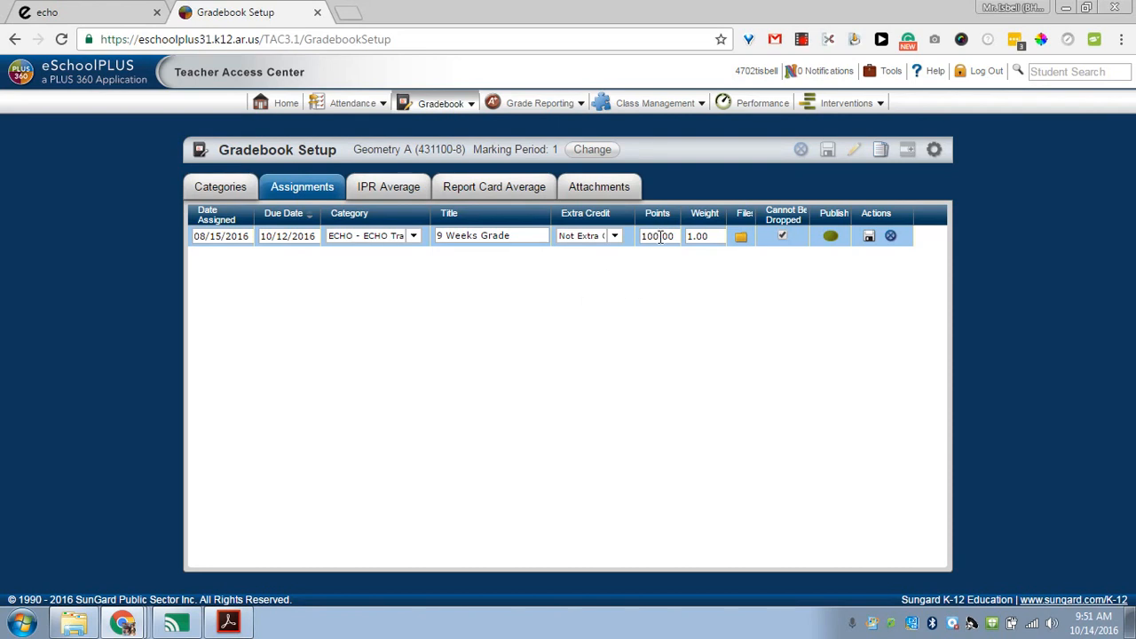
pyautogui.click(869, 237)
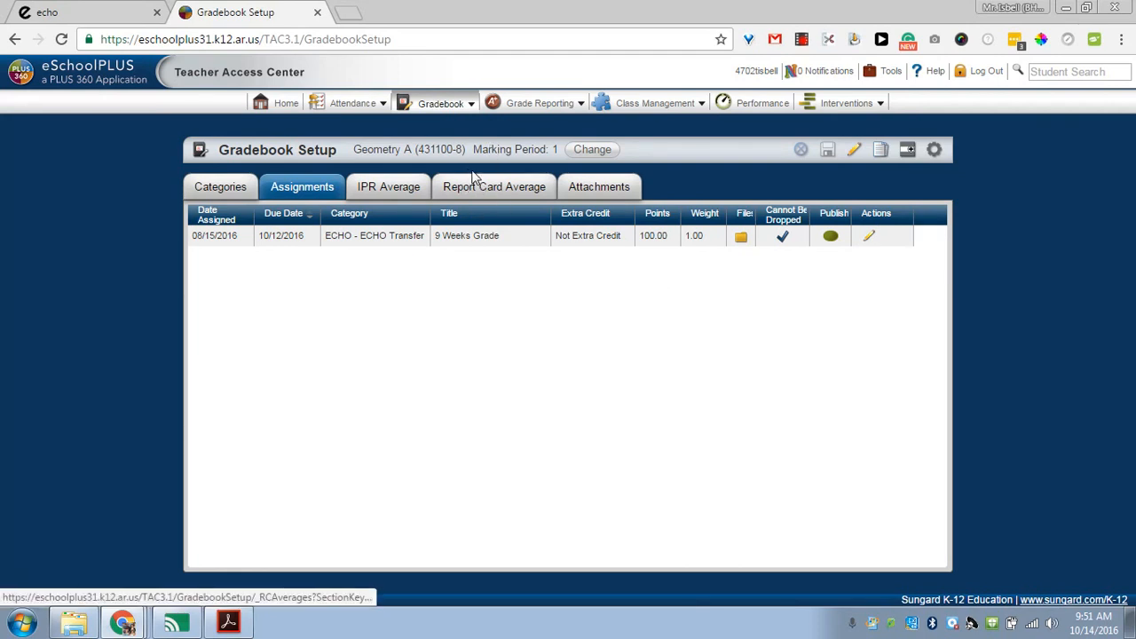
# Open the gradebook's score entry page, and switch to Echo to bring up the student grades for Geometry A/B.
pyautogui.moveTo(471, 107)
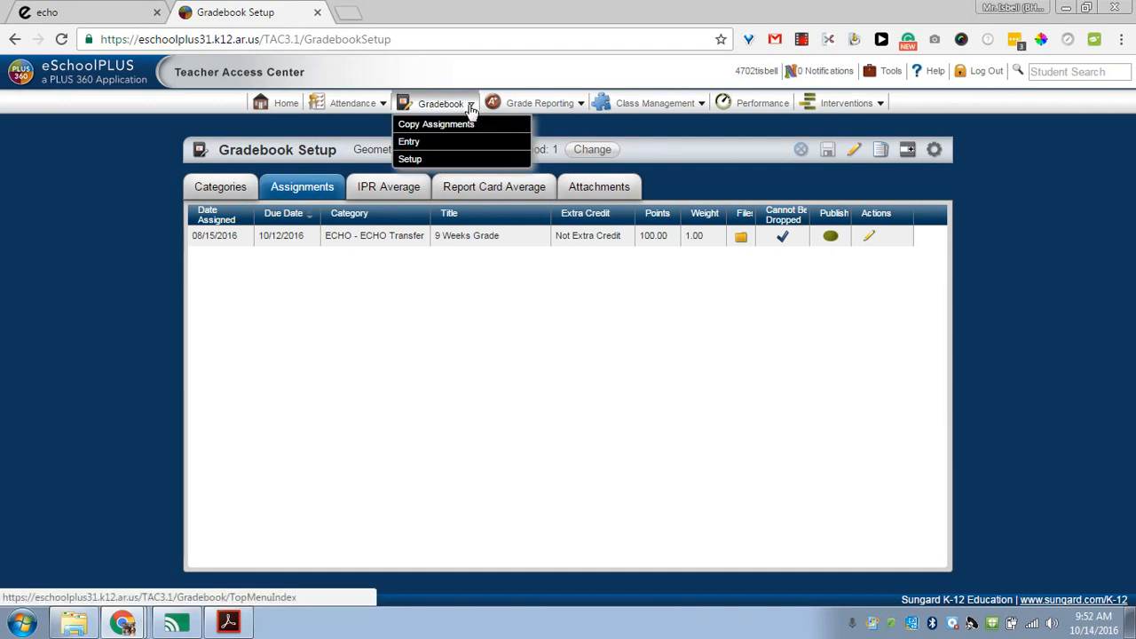
pyautogui.click(416, 145)
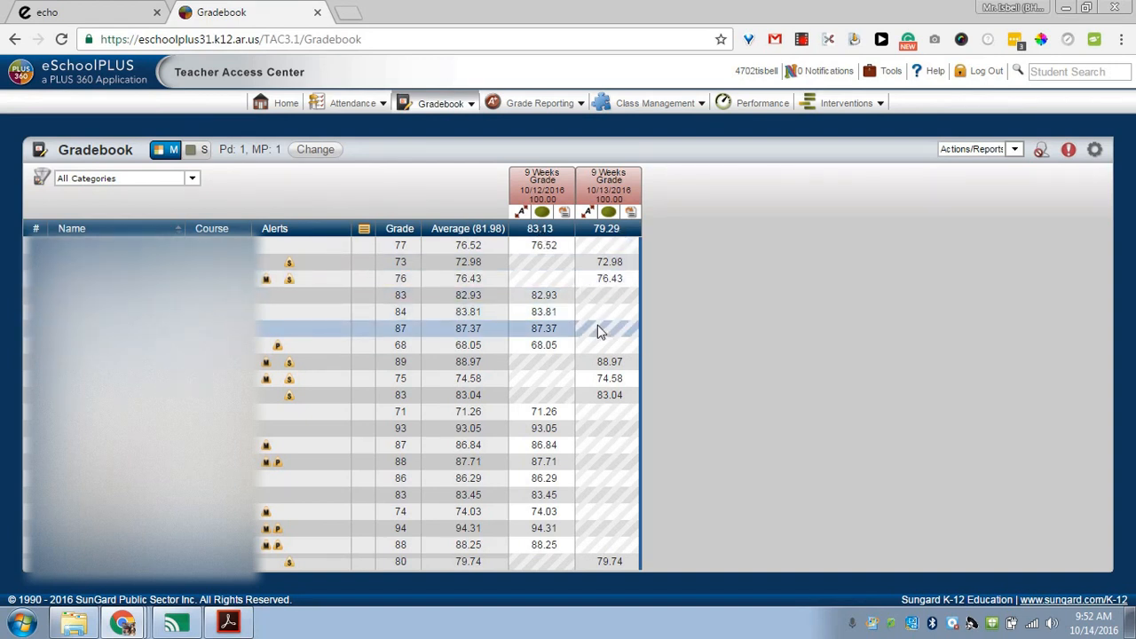
pyautogui.click(103, 19)
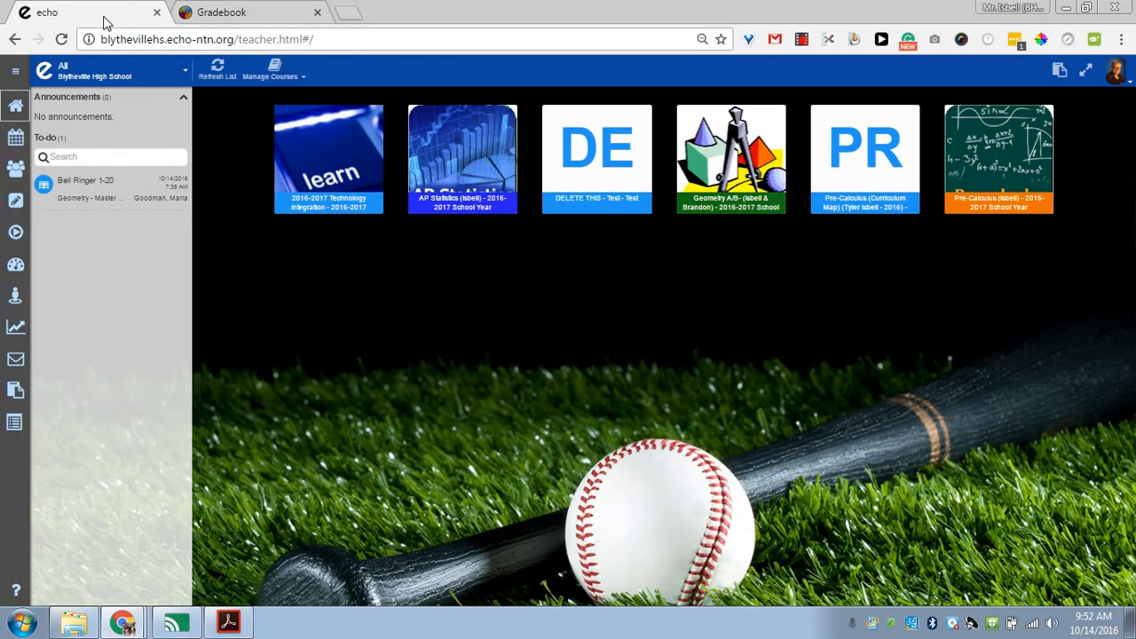
pyautogui.click(16, 268)
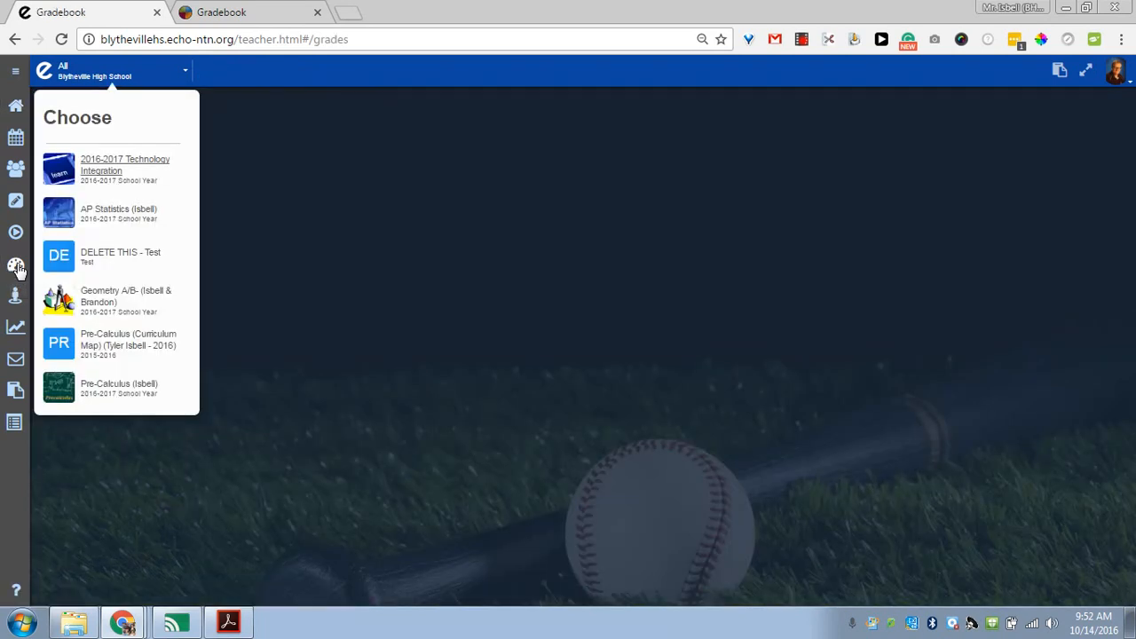
pyautogui.click(98, 308)
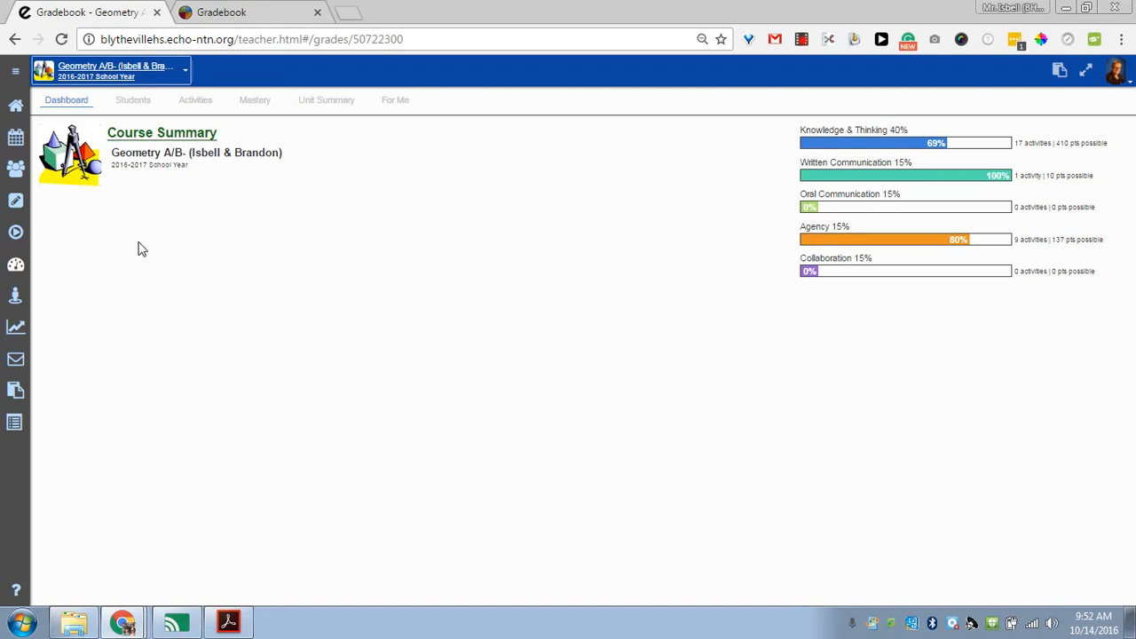
pyautogui.click(132, 100)
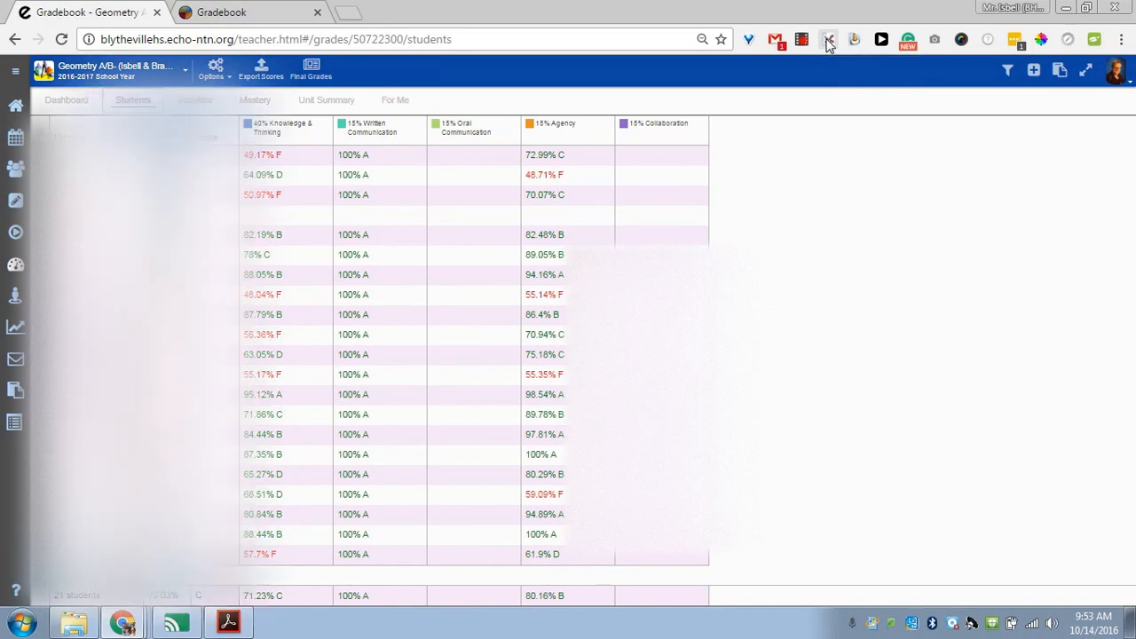
# Place the eSchoolPLUS gradebook beside the Echo gradebook and compare the transferred 9 Weeks Grade scores.
pyautogui.click(266, 11)
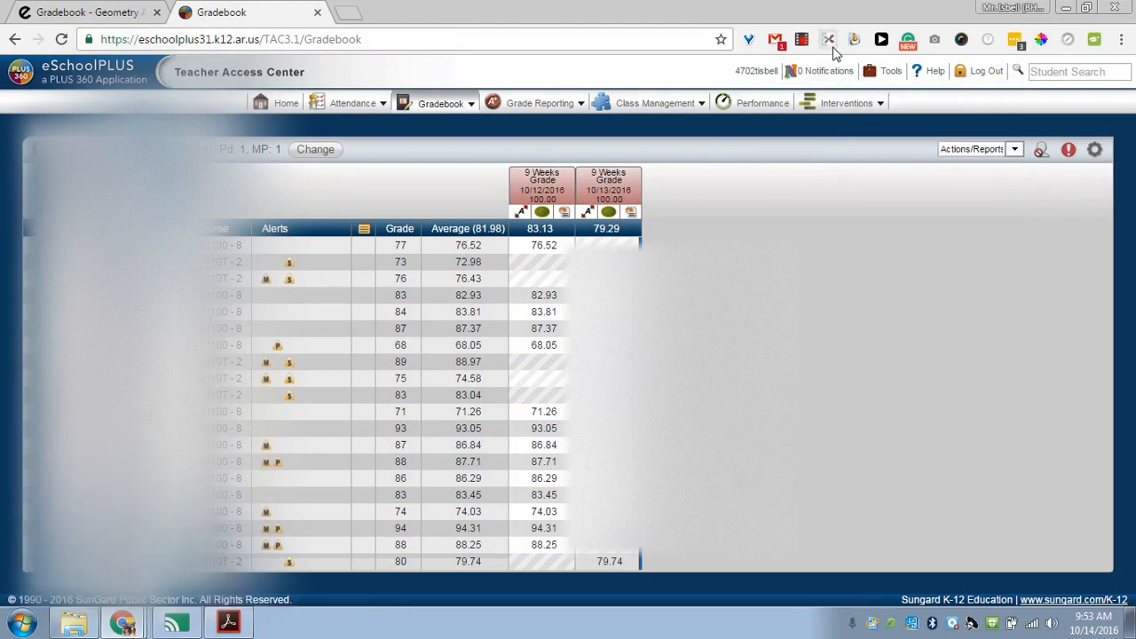
pyautogui.click(829, 41)
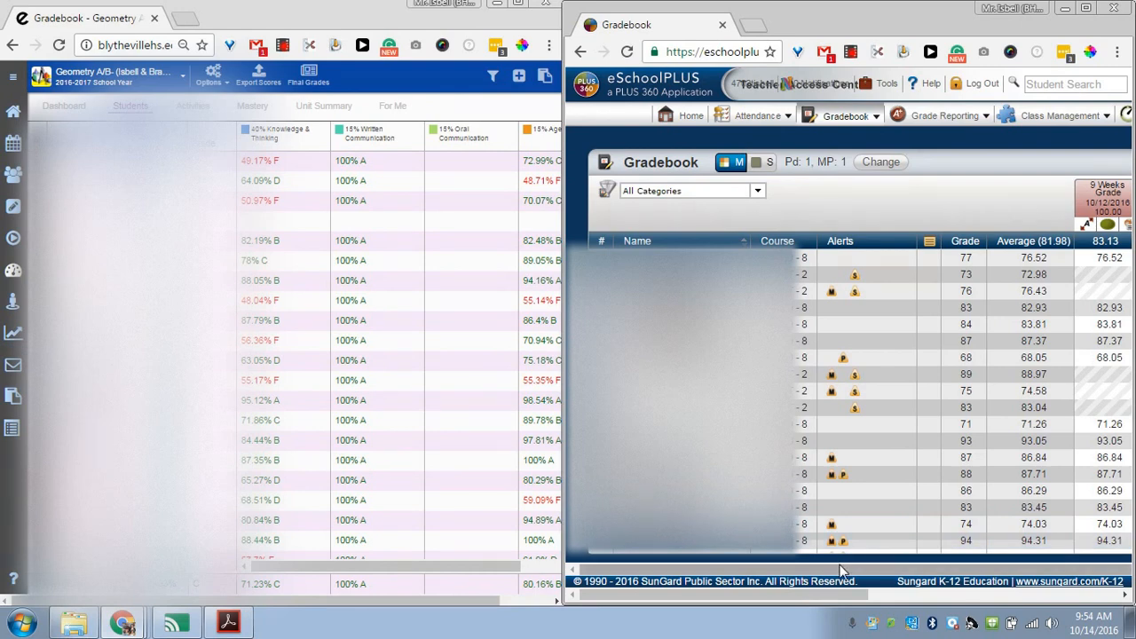
pyautogui.click(889, 566)
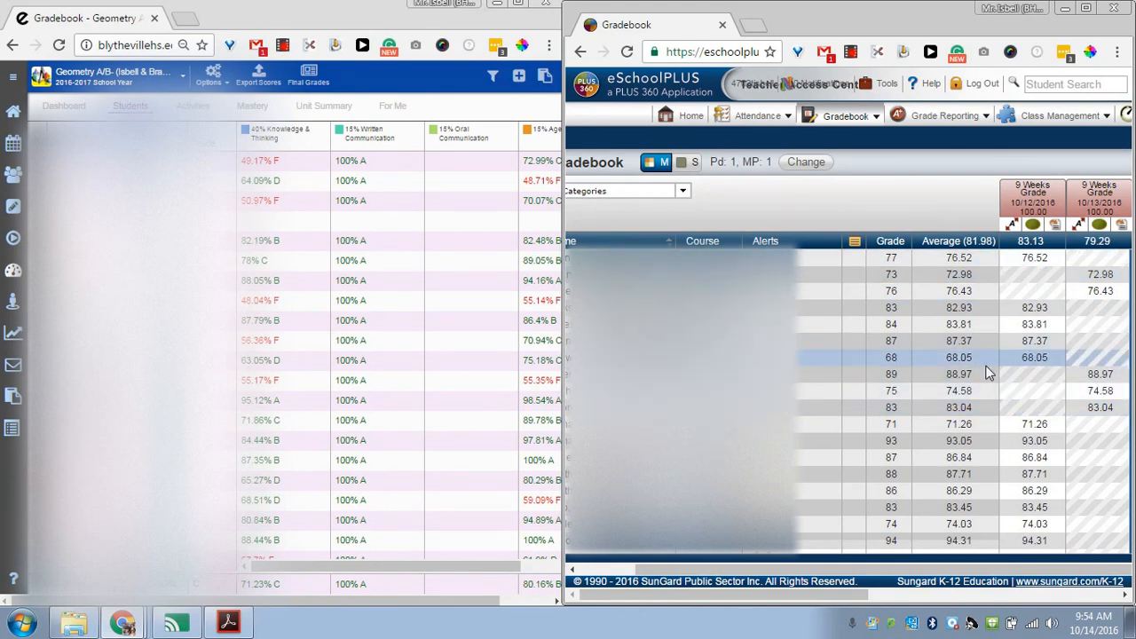
# Maximize the eSchoolPLUS window and step through score cells in the 10/12/2016 9 Weeks Grade column.
pyautogui.click(1085, 9)
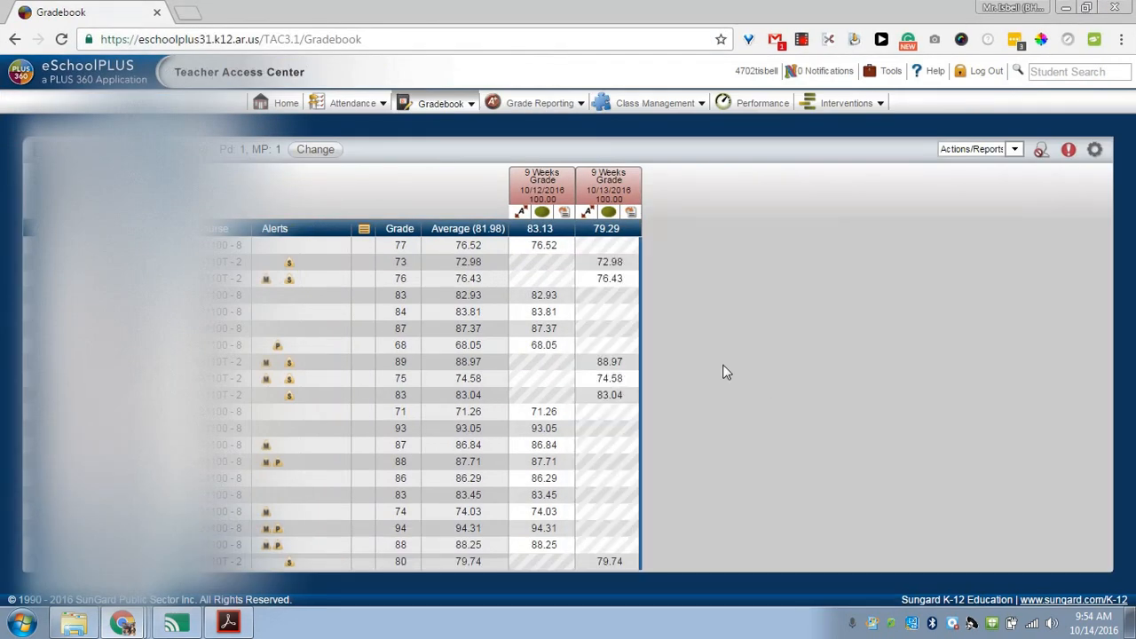
pyautogui.click(539, 284)
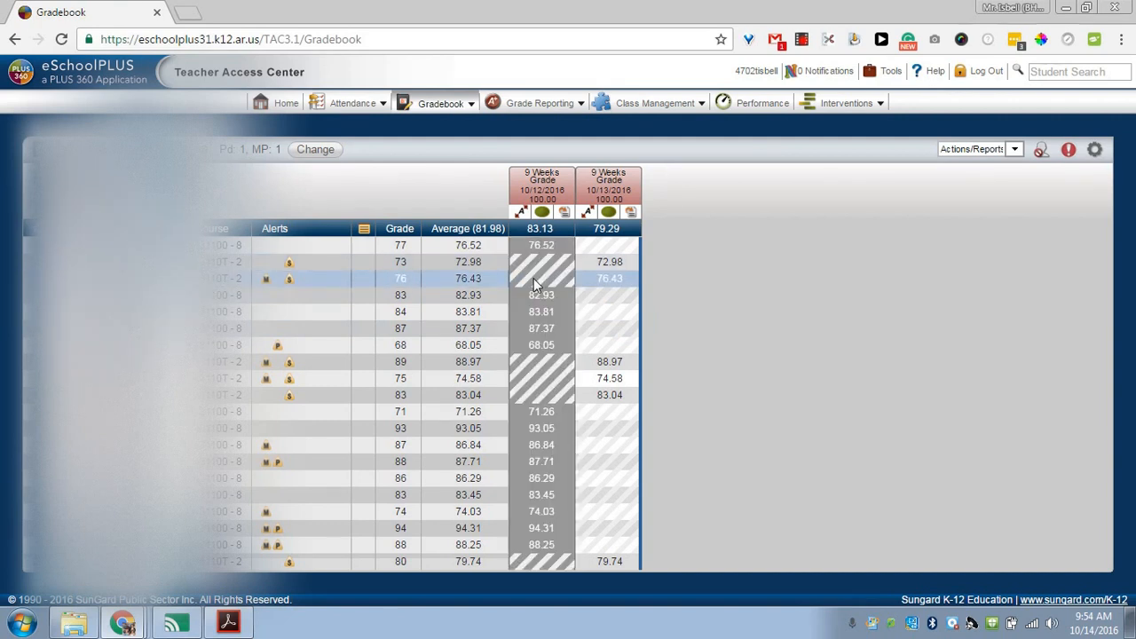
pyautogui.click(534, 296)
pyautogui.press('Return')
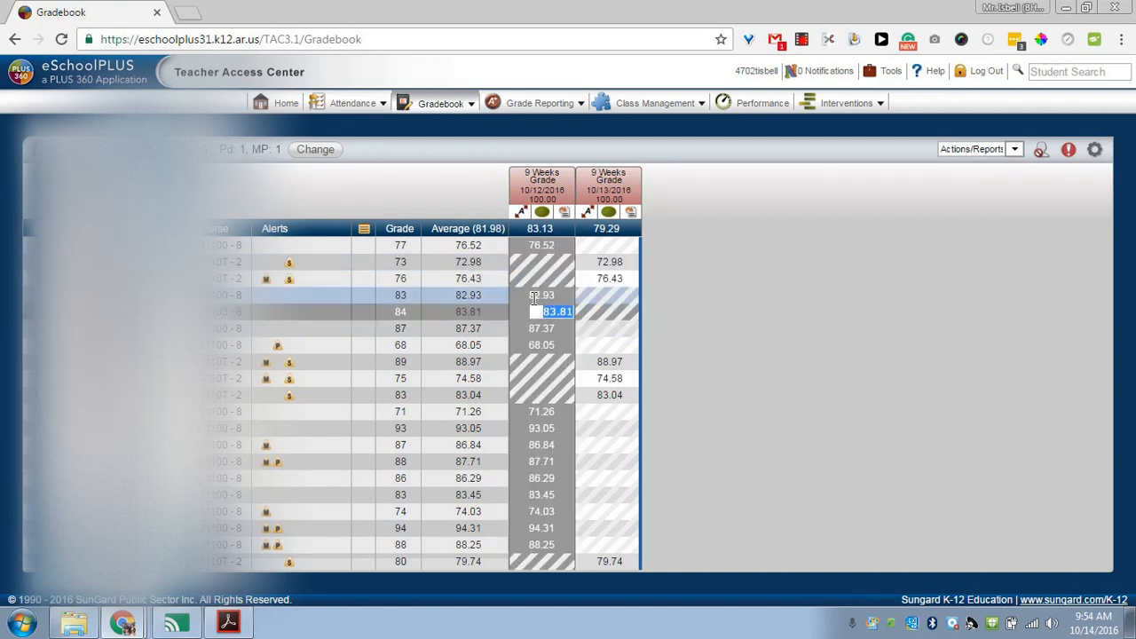
pyautogui.press('Return')
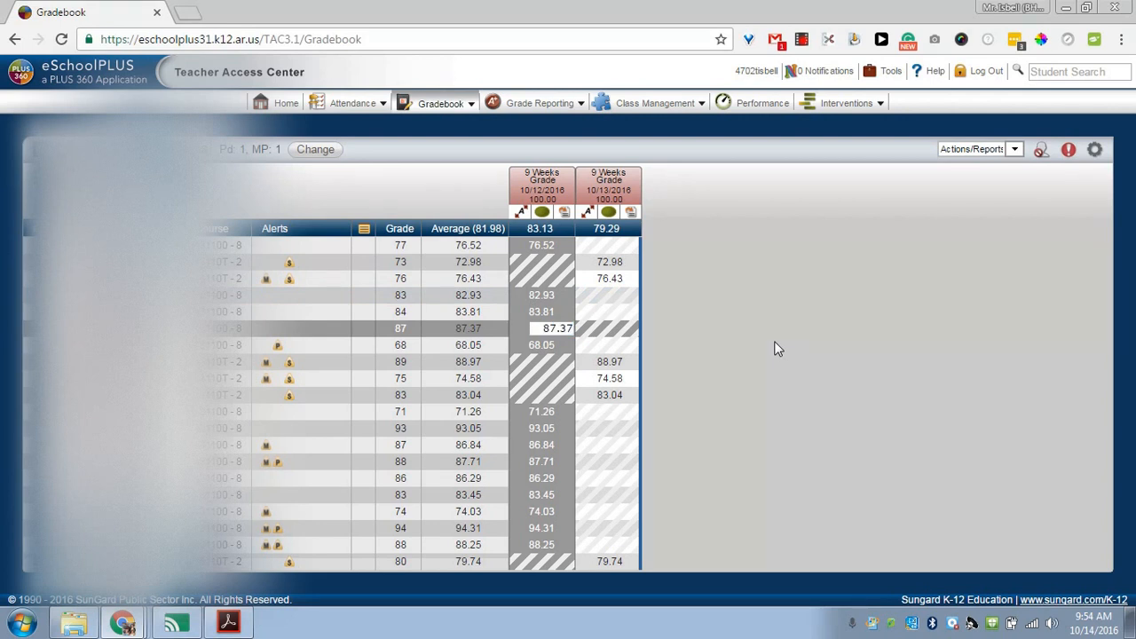
pyautogui.moveTo(777, 349); pyautogui.dragTo(659, 372)
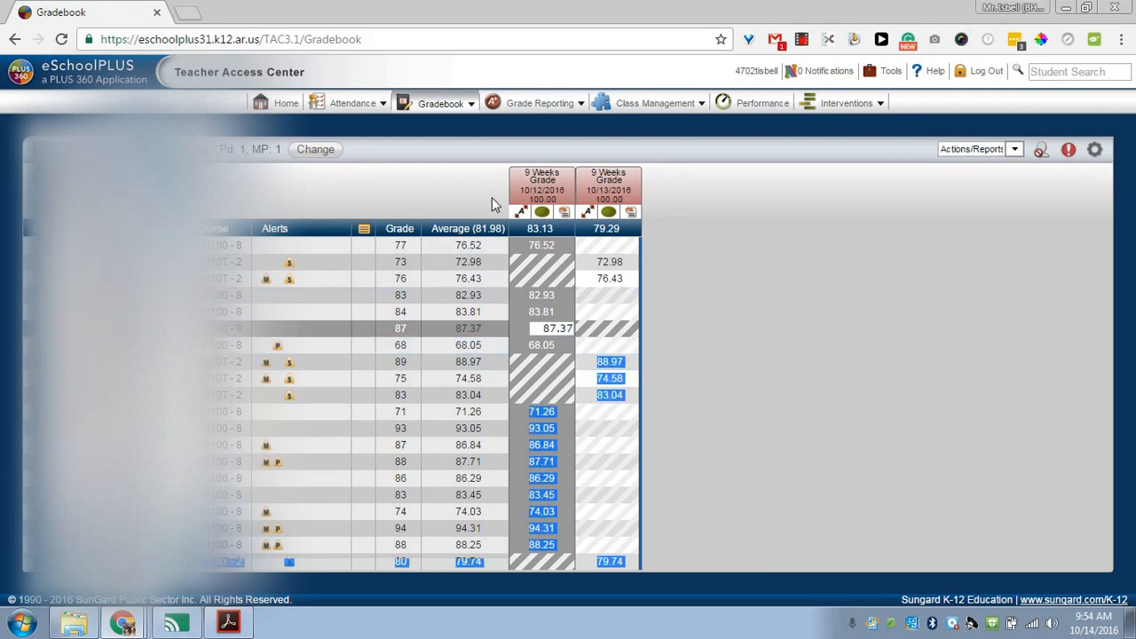
# Open the period 1 Report Card for grade reporting and examine the second student's 9WK mark and override setting.
pyautogui.moveTo(462, 114)
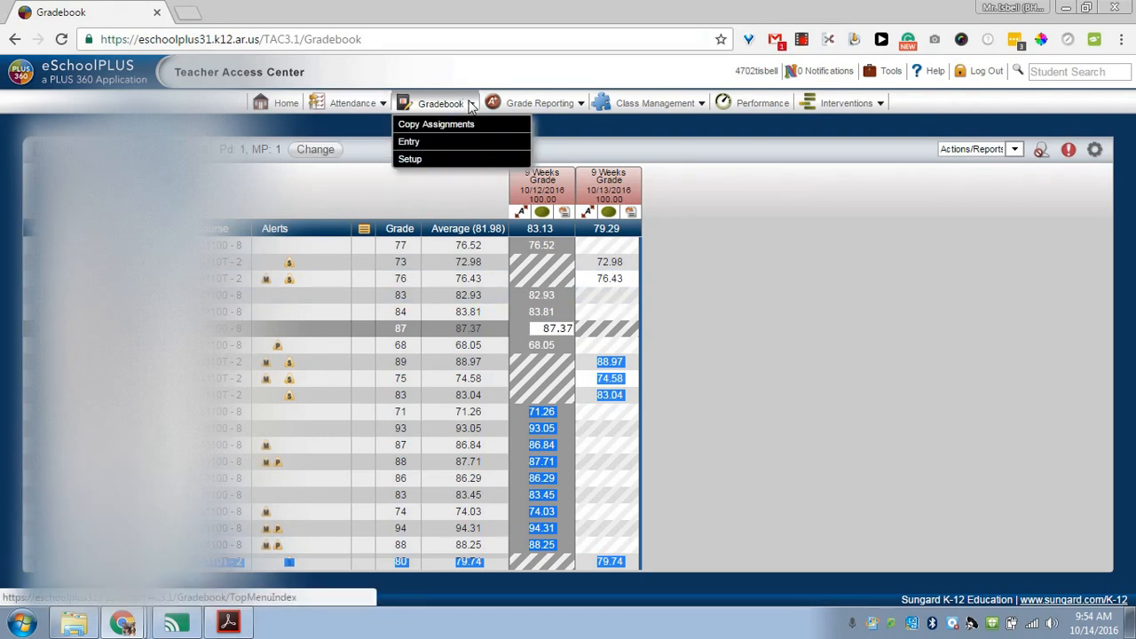
pyautogui.moveTo(510, 109)
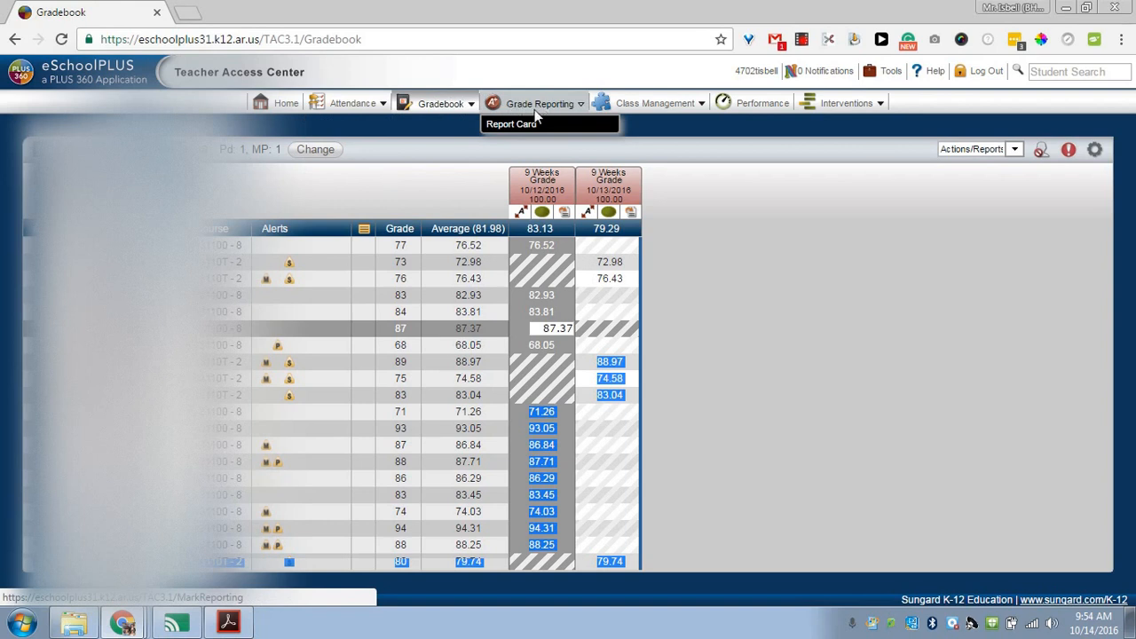
pyautogui.click(525, 124)
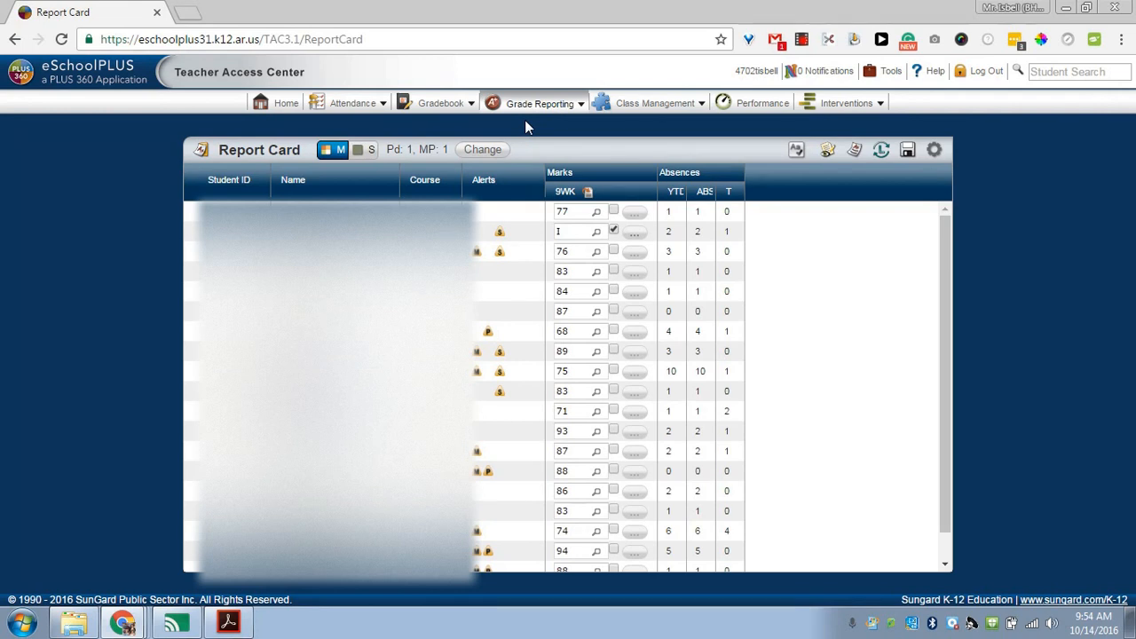
pyautogui.click(572, 230)
pyautogui.click(612, 230)
pyautogui.click(881, 152)
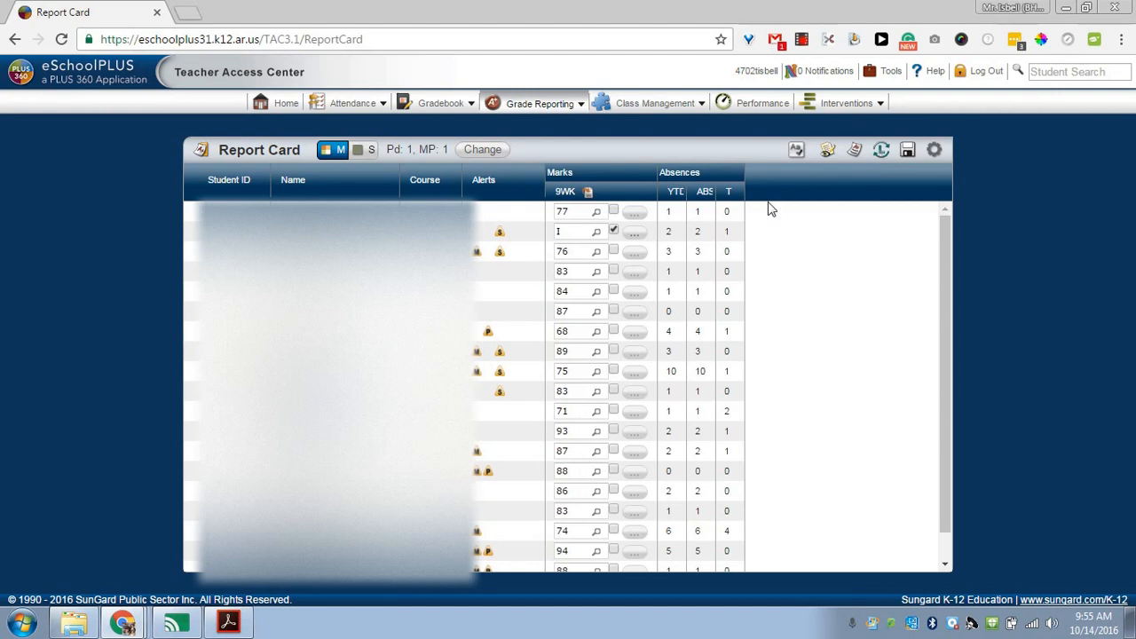
# Set the third student's 9WK mark to I, and view its override reason choices without assigning one.
pyautogui.click(572, 251)
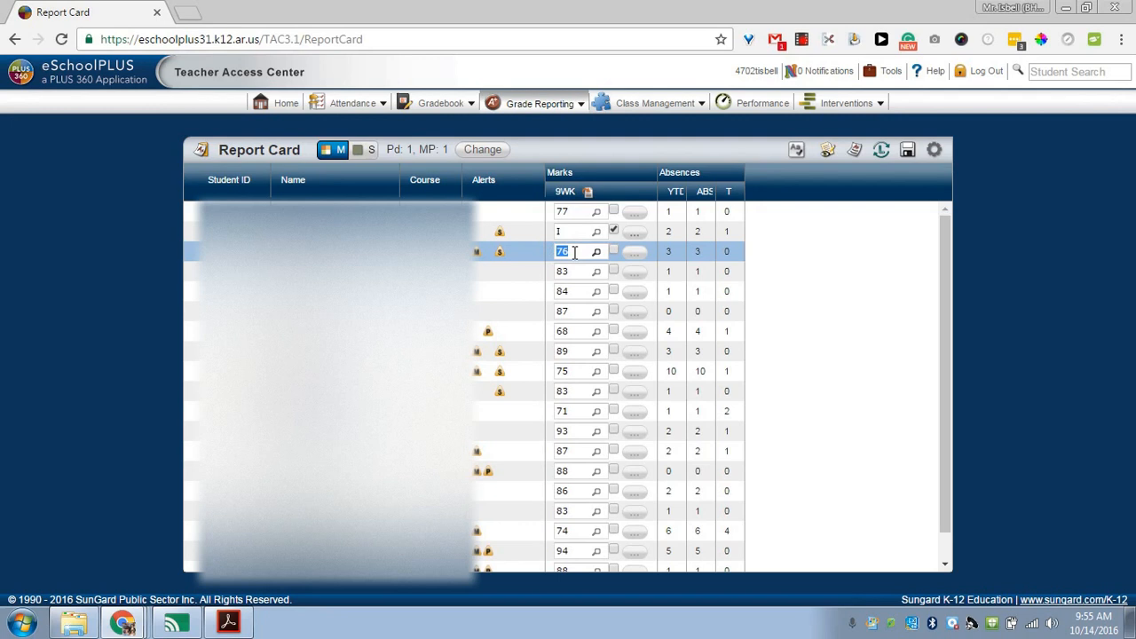
pyautogui.write('I')
pyautogui.click(633, 255)
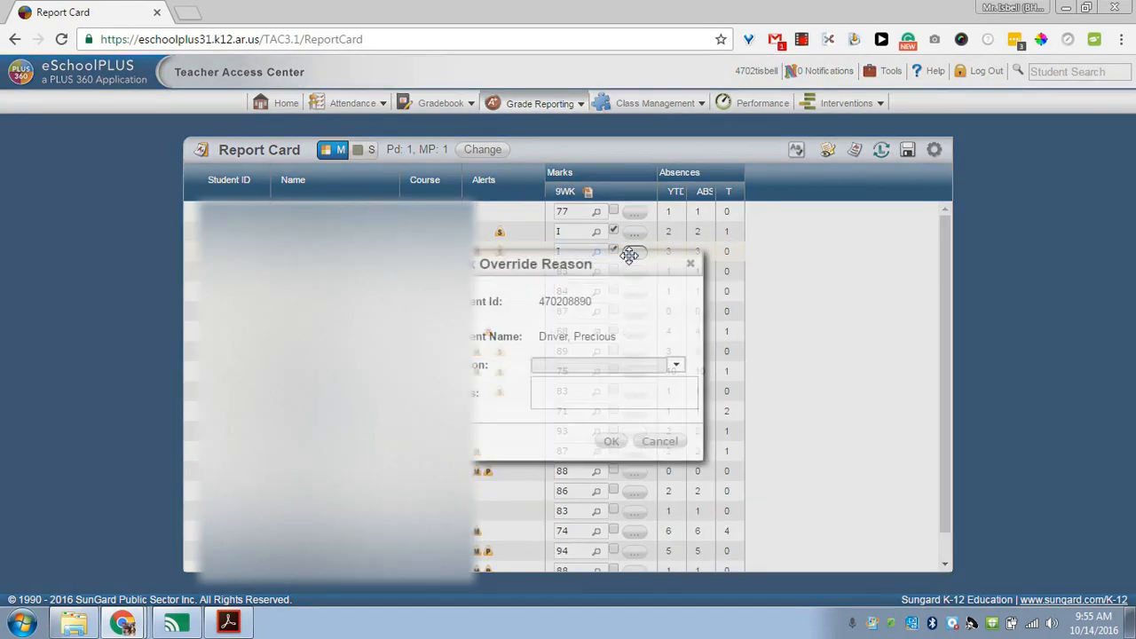
pyautogui.click(597, 362)
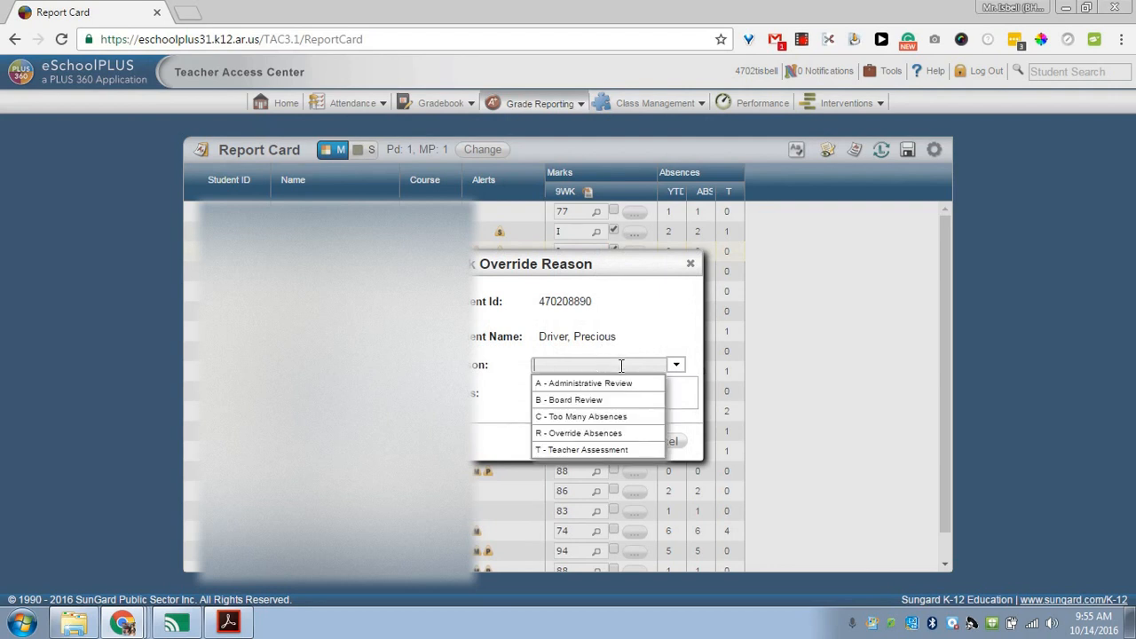
pyautogui.click(676, 368)
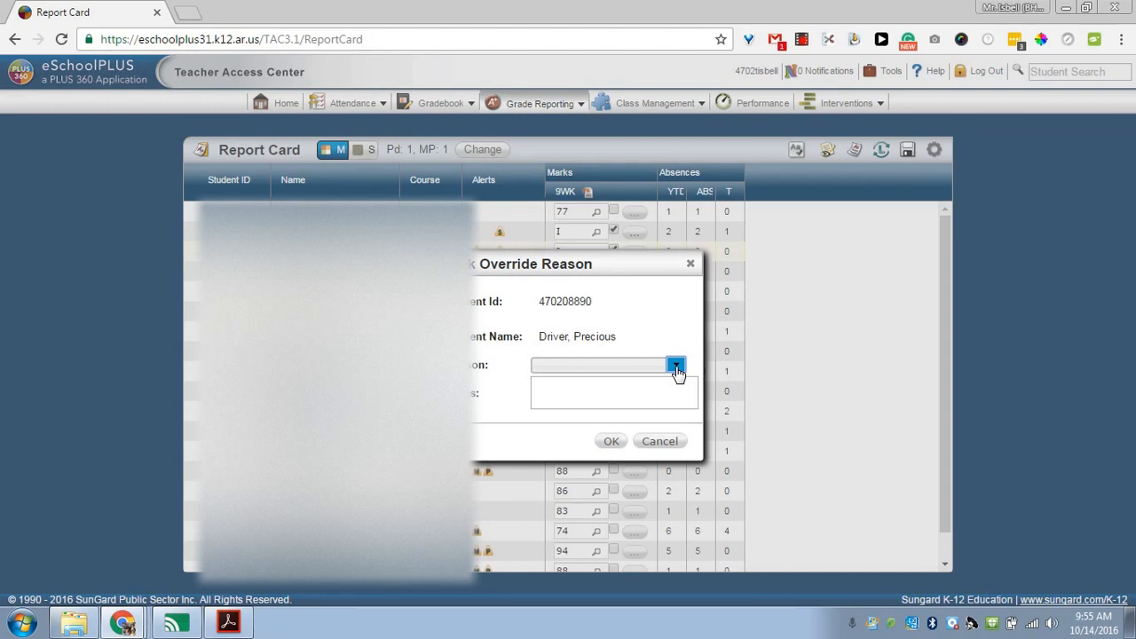
pyautogui.click(660, 441)
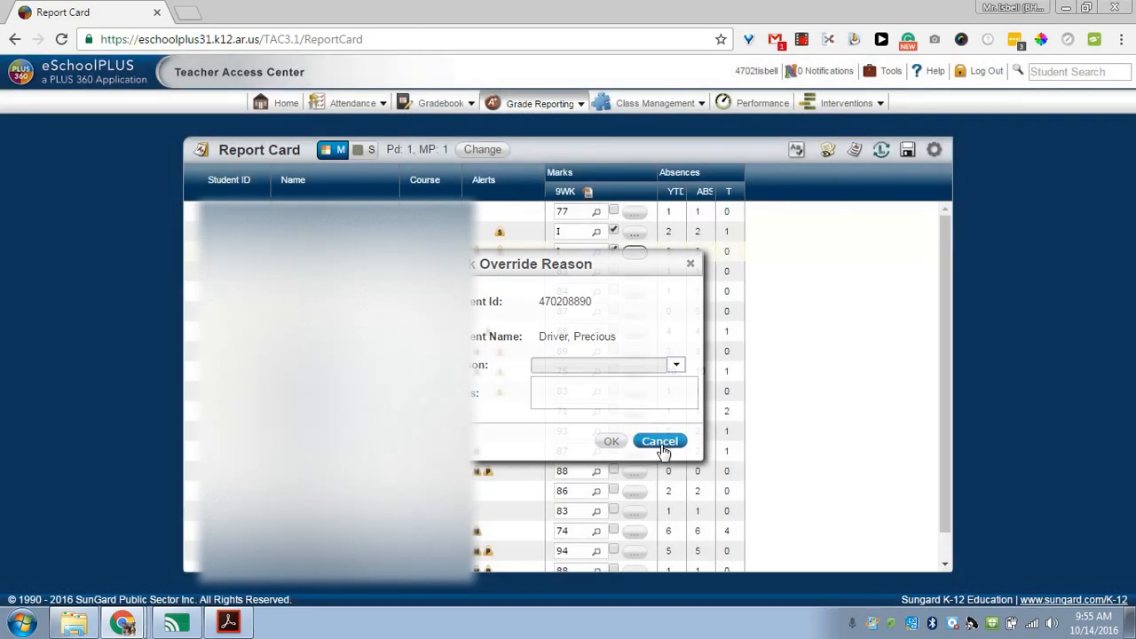
# Change the 9WK mark of the student with a 68 to 60, and save the report card.
pyautogui.moveTo(943, 279); pyautogui.dragTo(944, 357)
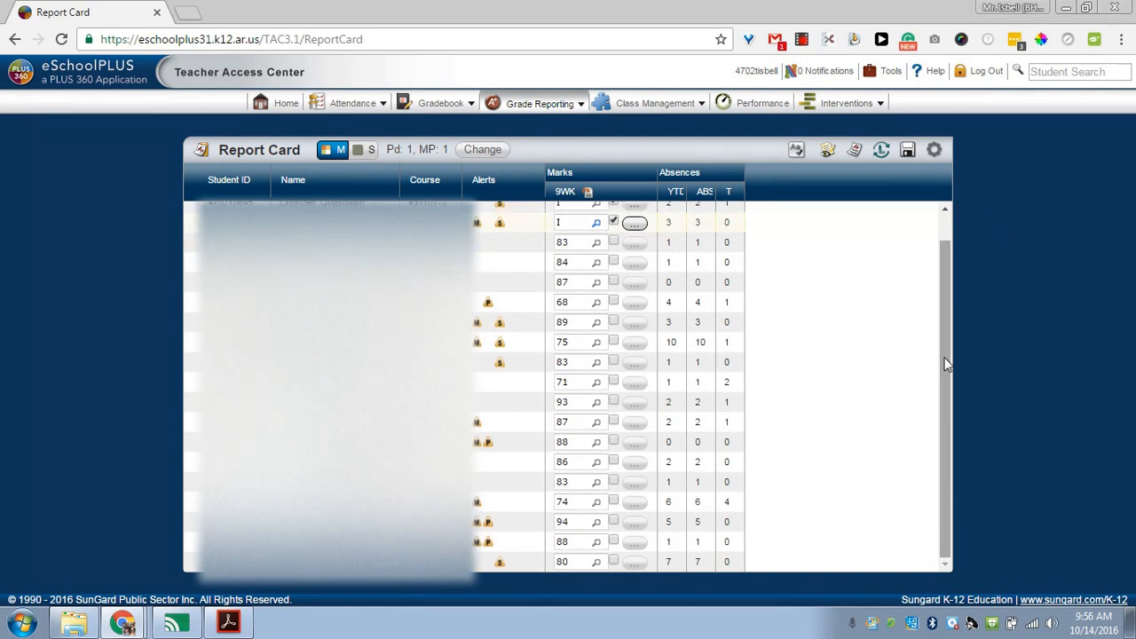
pyautogui.doubleClick(575, 302)
pyautogui.write('0')
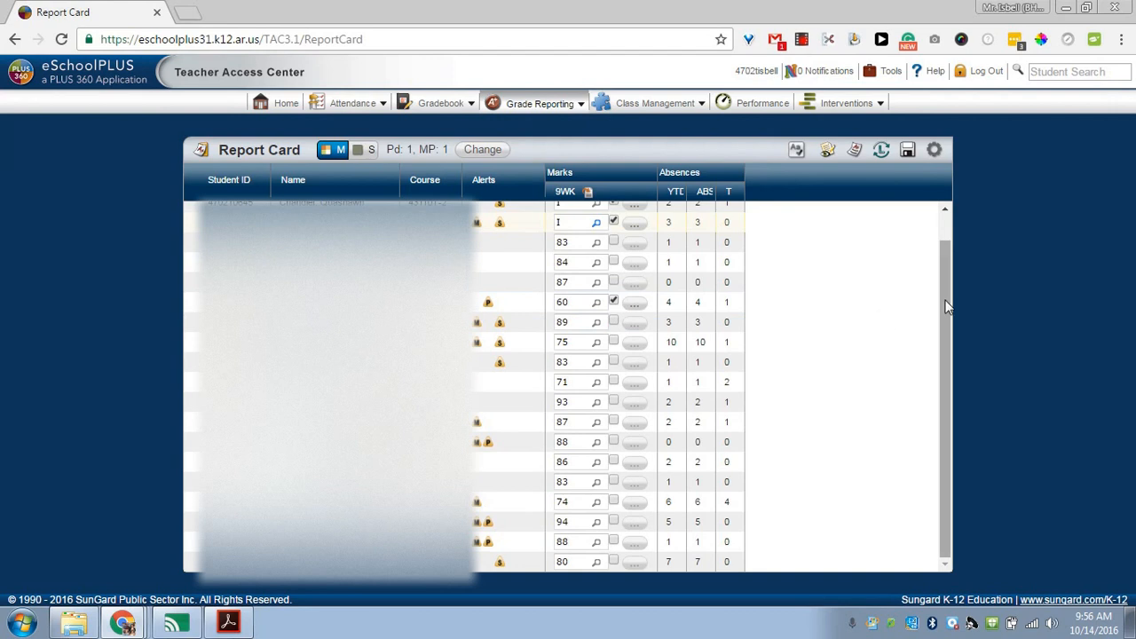
pyautogui.moveTo(958, 398); pyautogui.dragTo(939, 269)
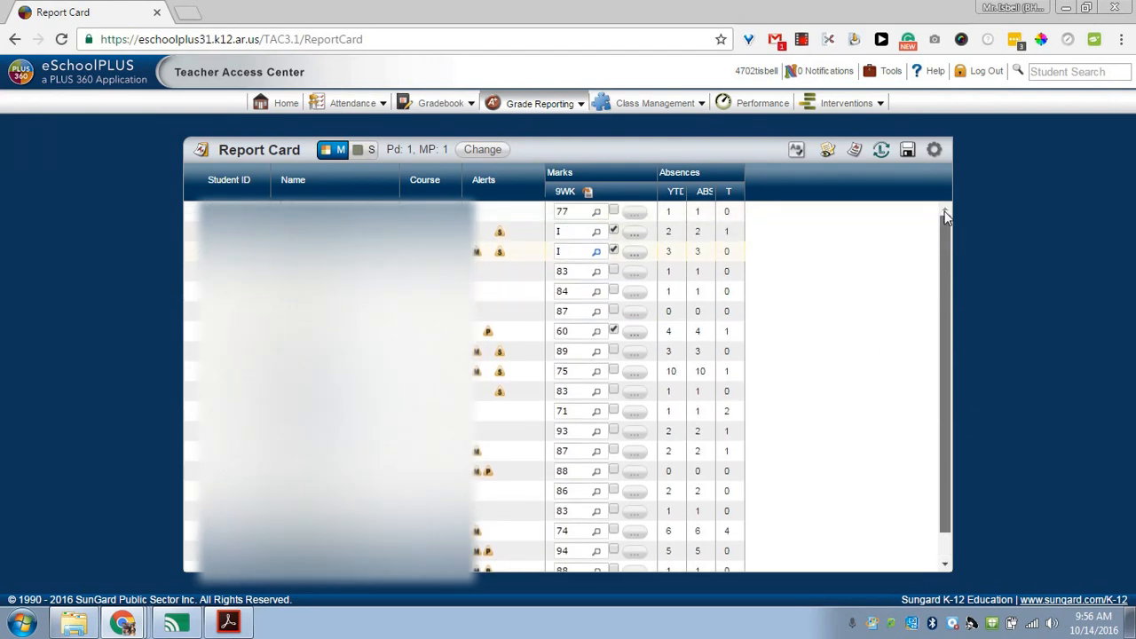
pyautogui.click(907, 152)
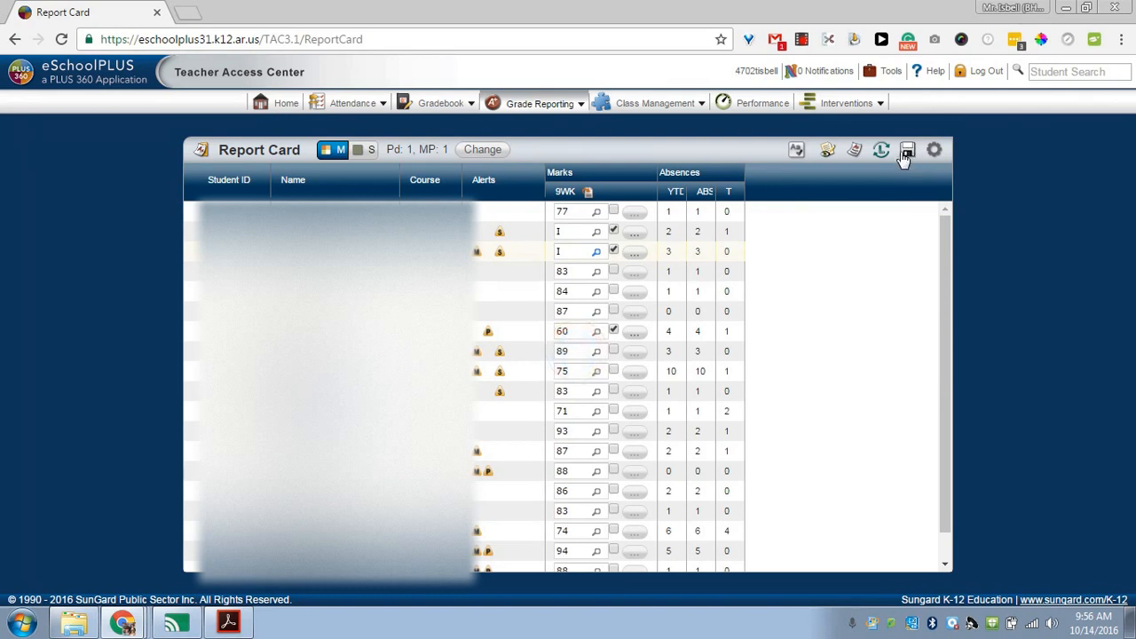
# Return to the My Classes home page to check the report card entry status of the Geometry A sections.
pyautogui.click(287, 105)
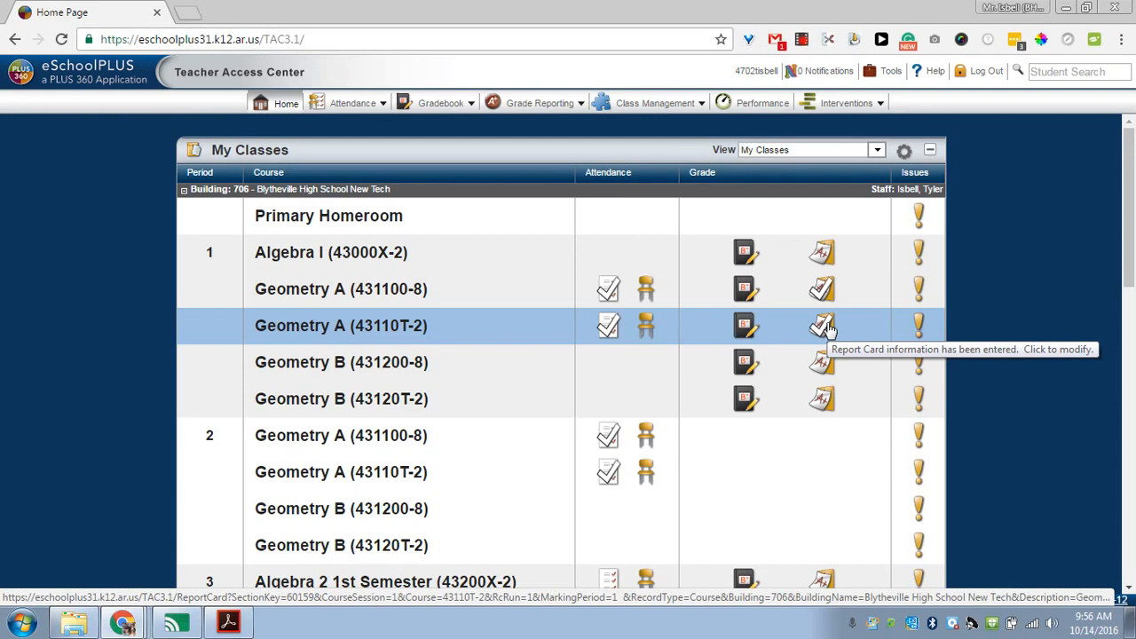
pyautogui.click(802, 40)
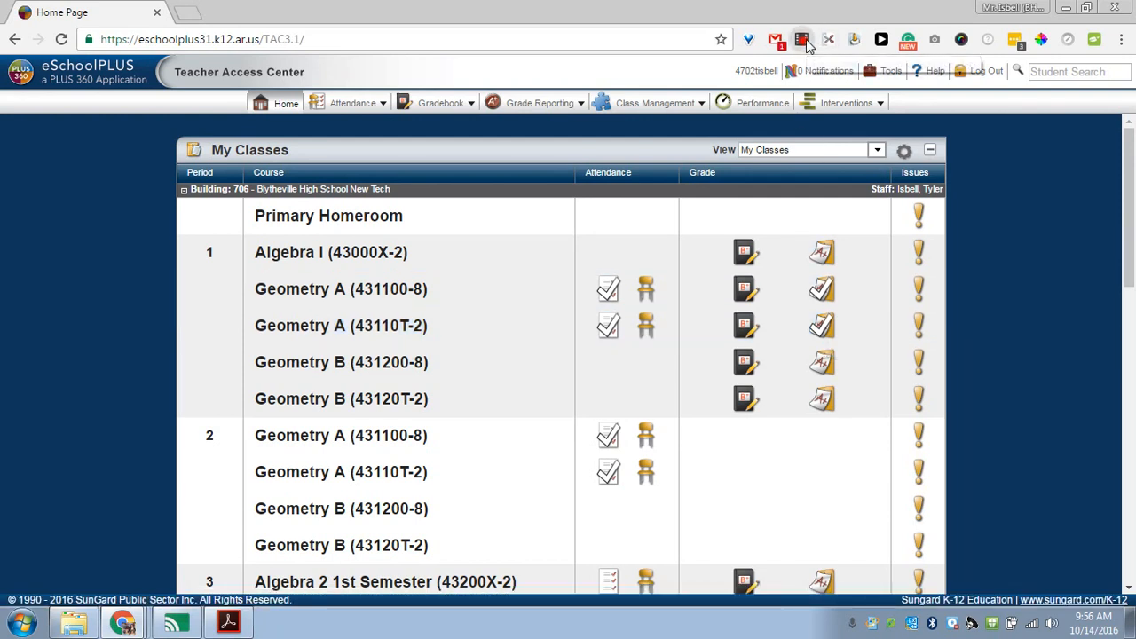